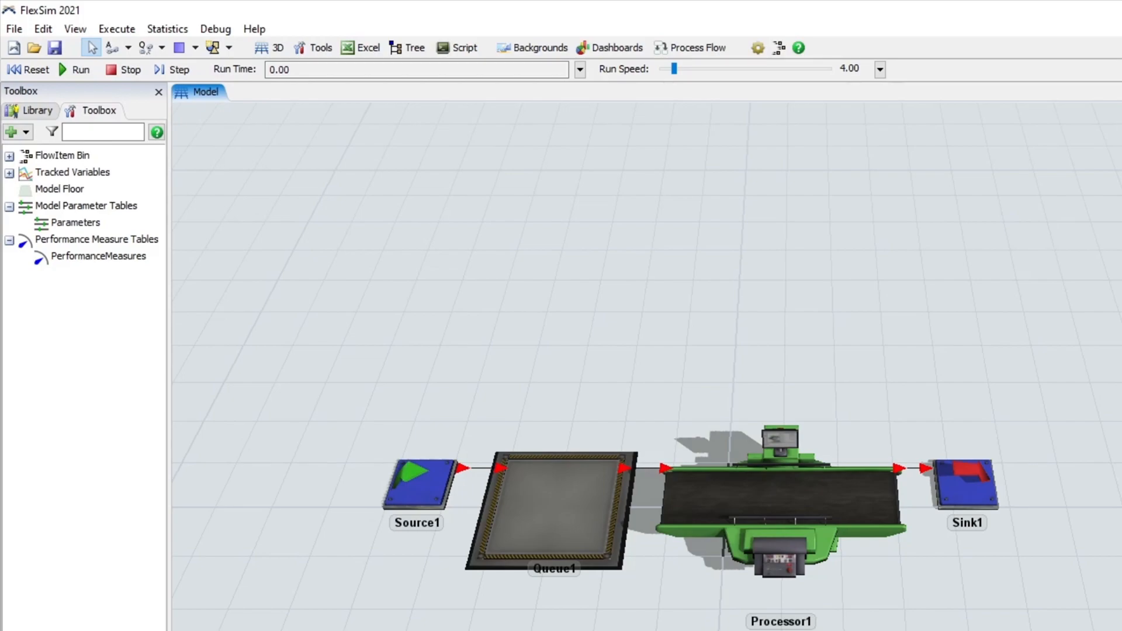
Open the Parameters and PerformanceMeasures tables and increase the number of performance measures to 6.
double_click(87, 227)
double_click(99, 257)
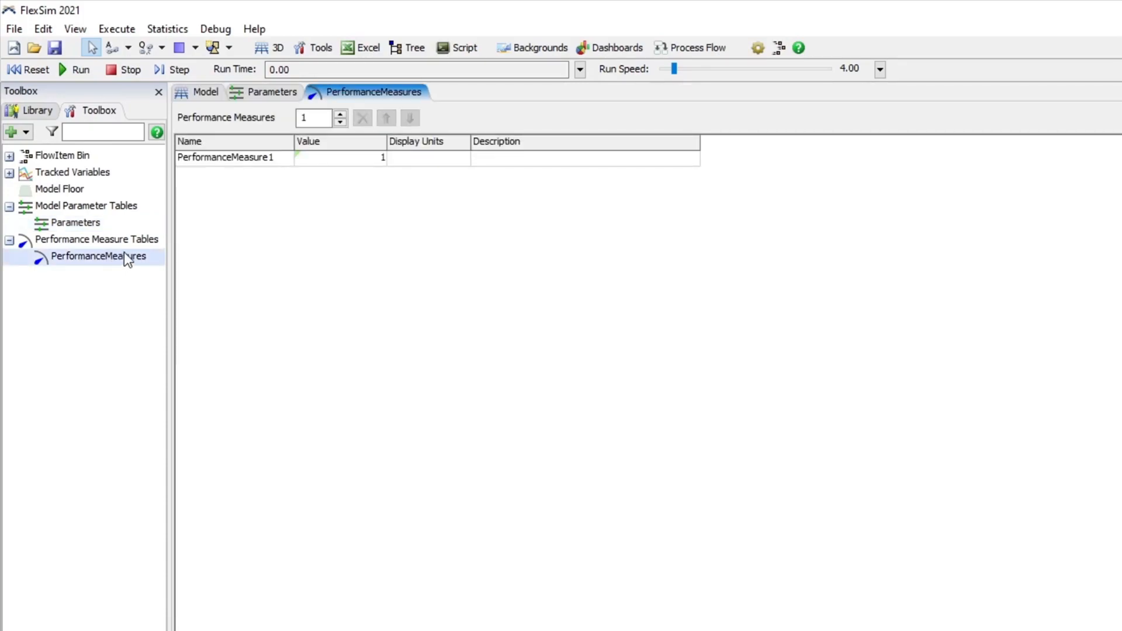
click(340, 114)
click(340, 115)
click(340, 114)
click(340, 115)
click(340, 114)
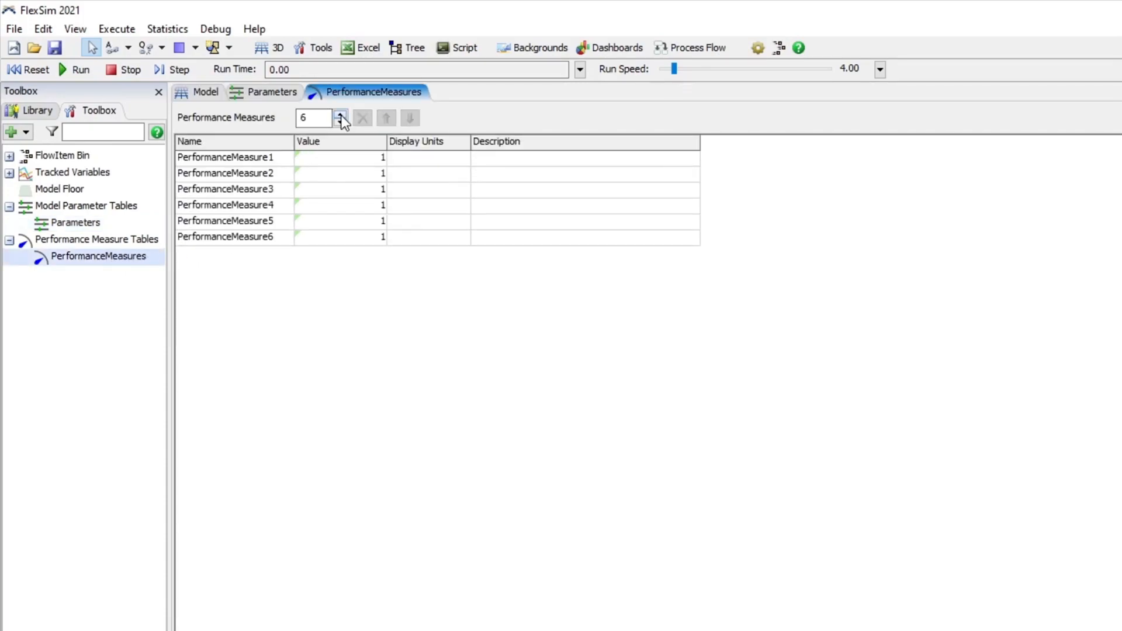
click(340, 115)
click(340, 115)
Increase the number of parameters in the Parameters table to 6.
click(274, 93)
click(279, 114)
click(279, 115)
click(278, 115)
click(279, 115)
click(279, 114)
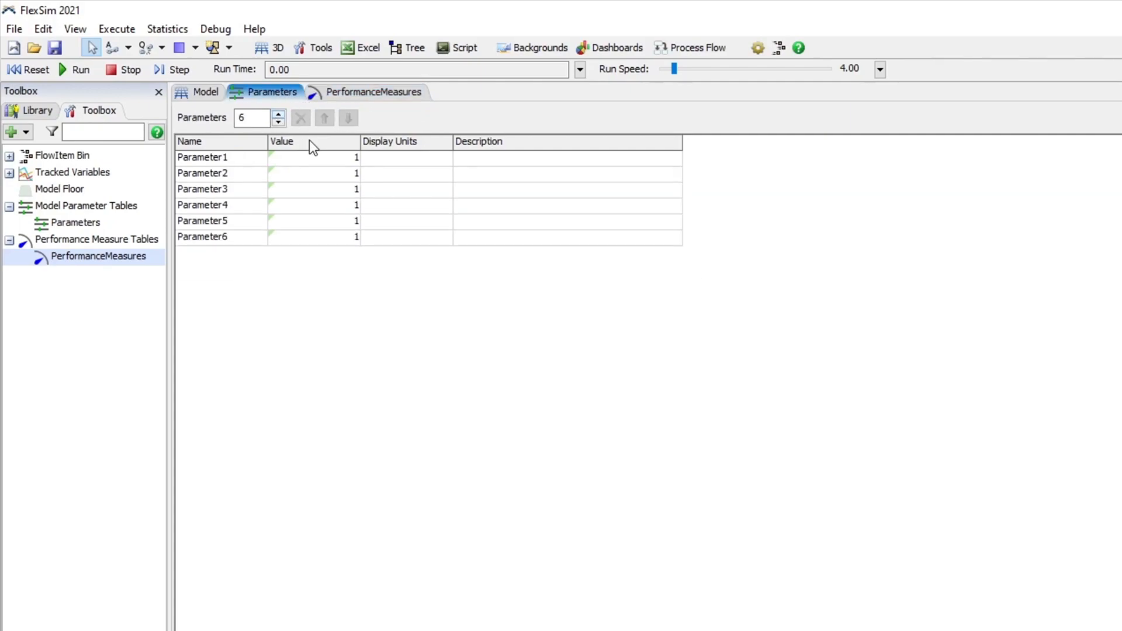
Set the value of Parameter1 to 7 and the value of Parameter3 to 2.
double_click(342, 159)
text(7)
click(312, 186)
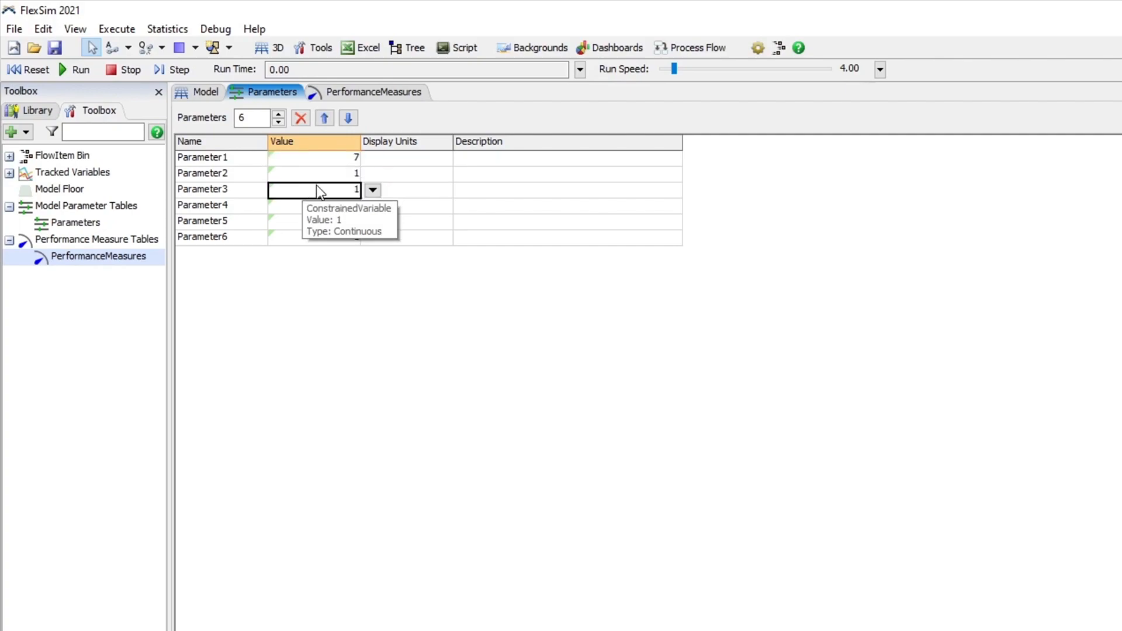
text(2)
click(333, 278)
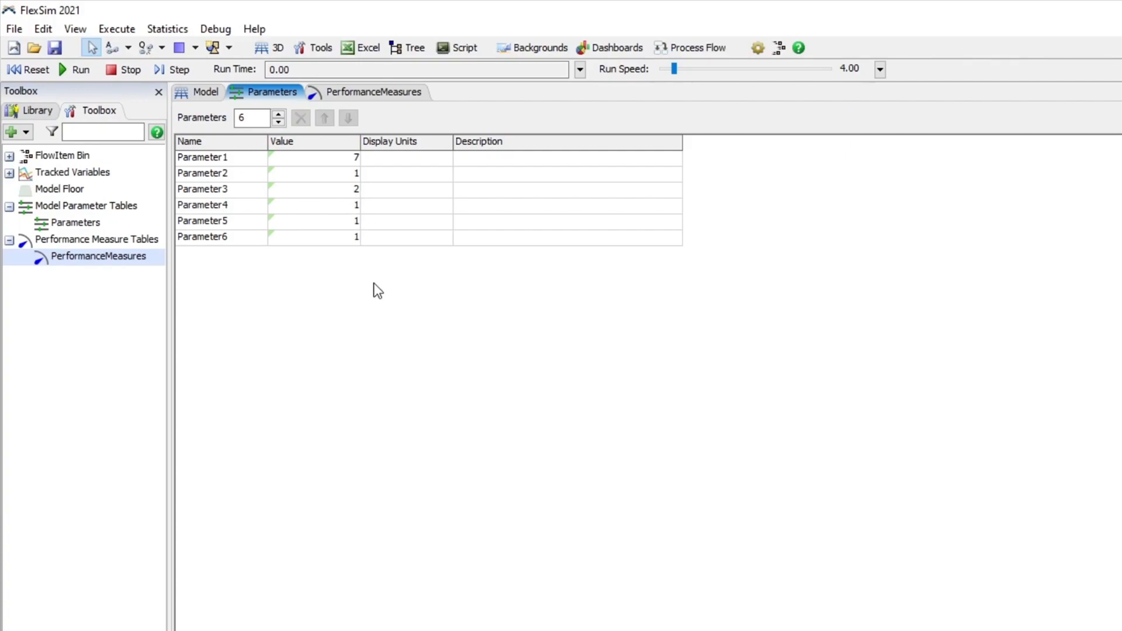
Sample Sink1 in the model as the reference of Parameter1.
click(350, 162)
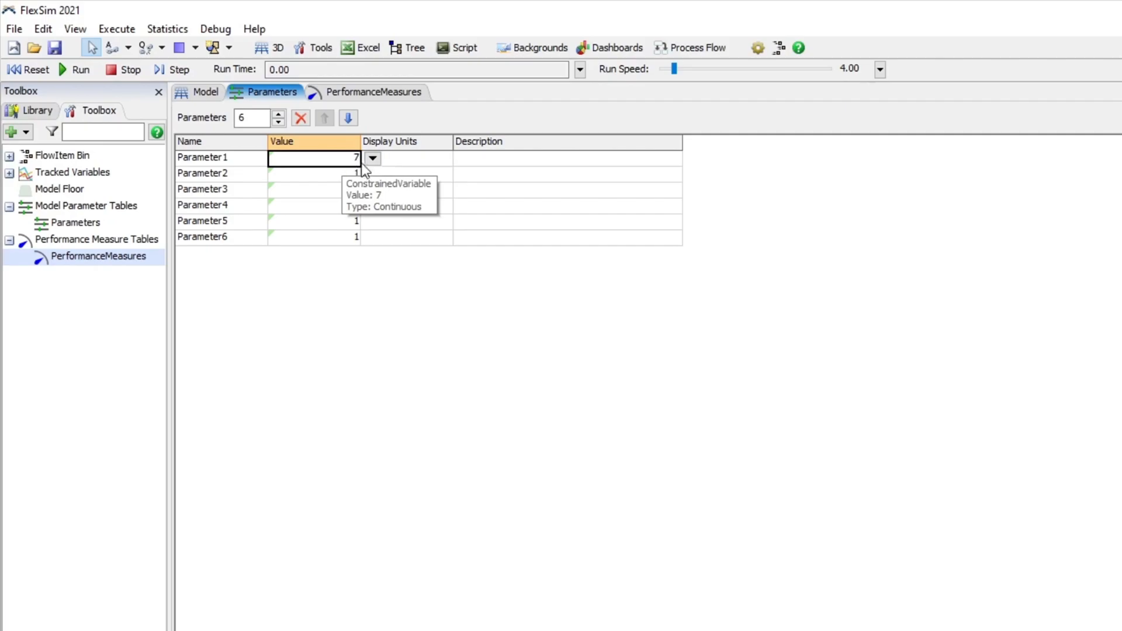
click(373, 158)
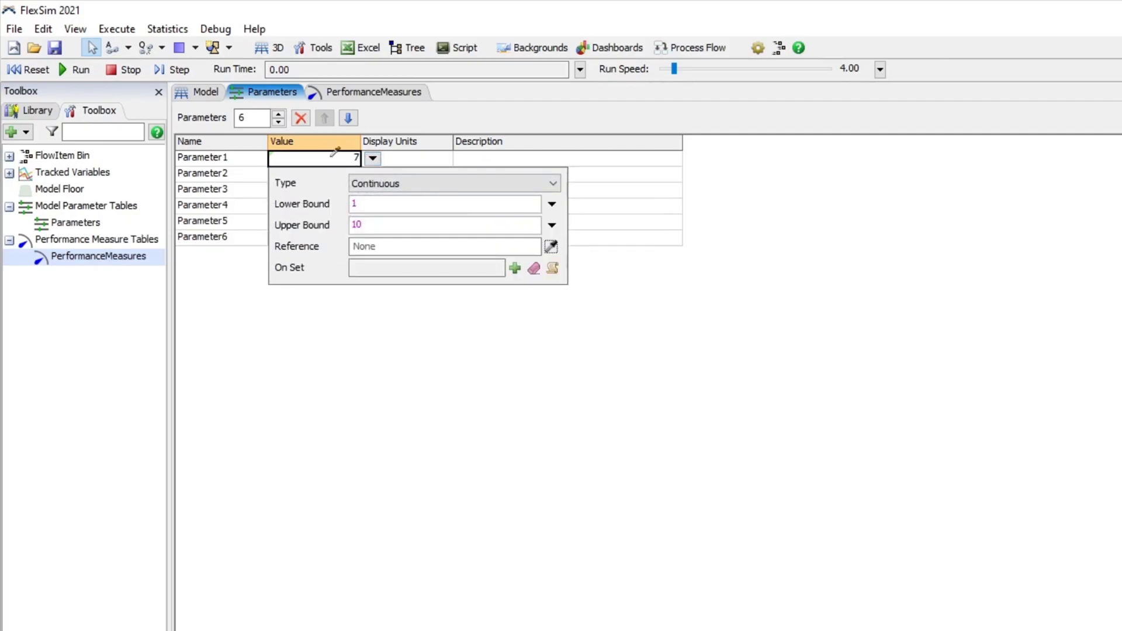
click(203, 92)
click(968, 492)
click(987, 500)
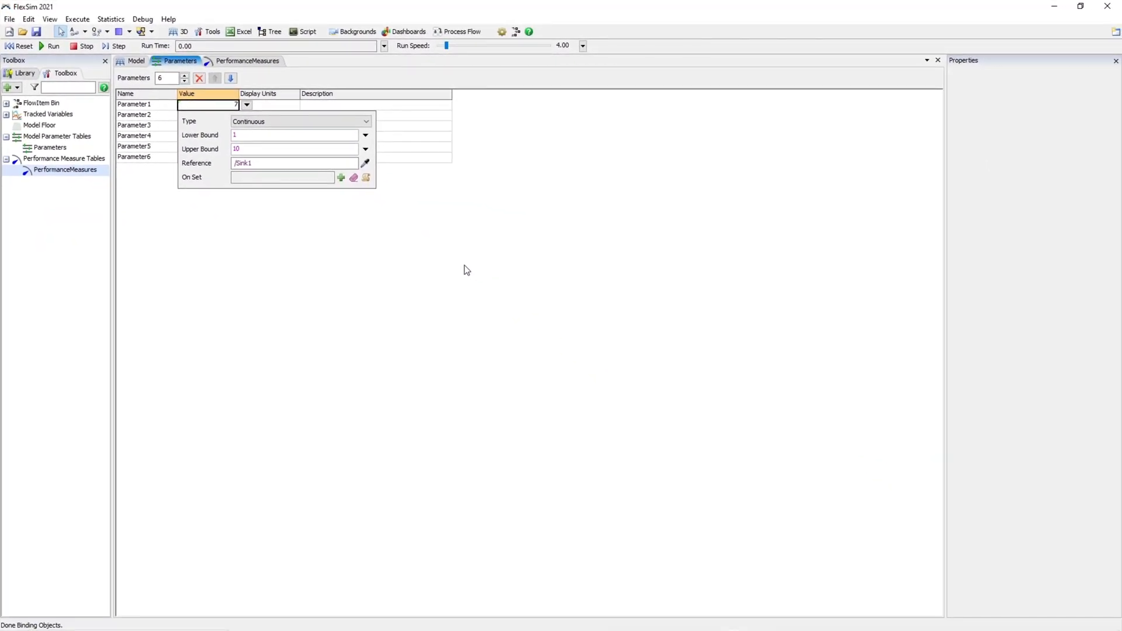
click(467, 270)
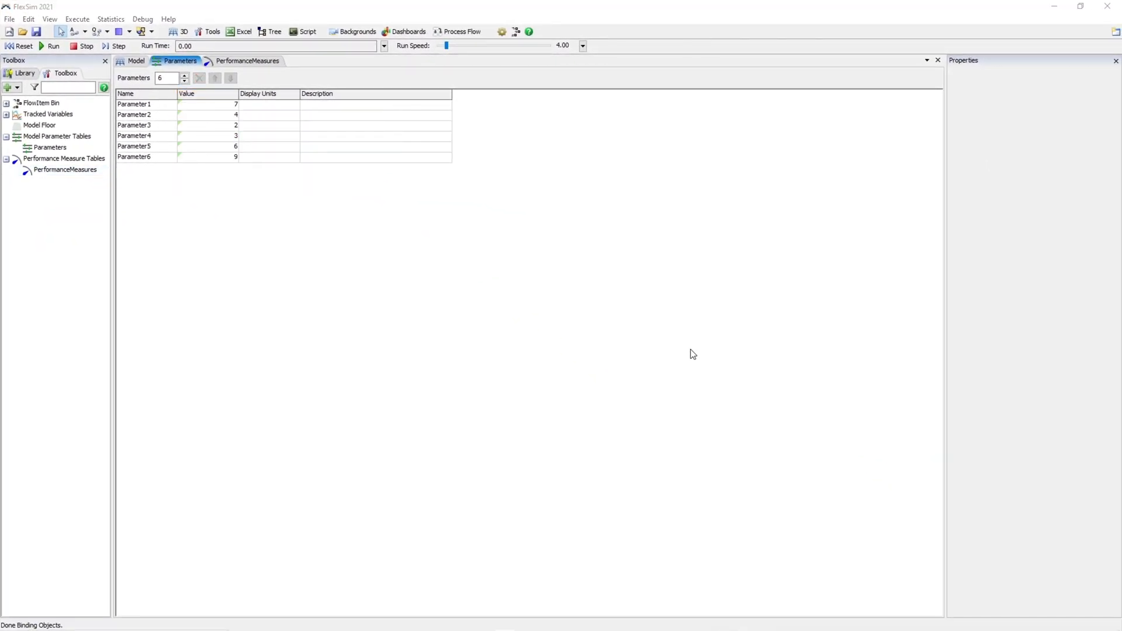
Include all parameters except Parameter2 and Parameter4 in the experiment's scenarios, then close Simulation Experiment Control.
click(109, 21)
click(113, 33)
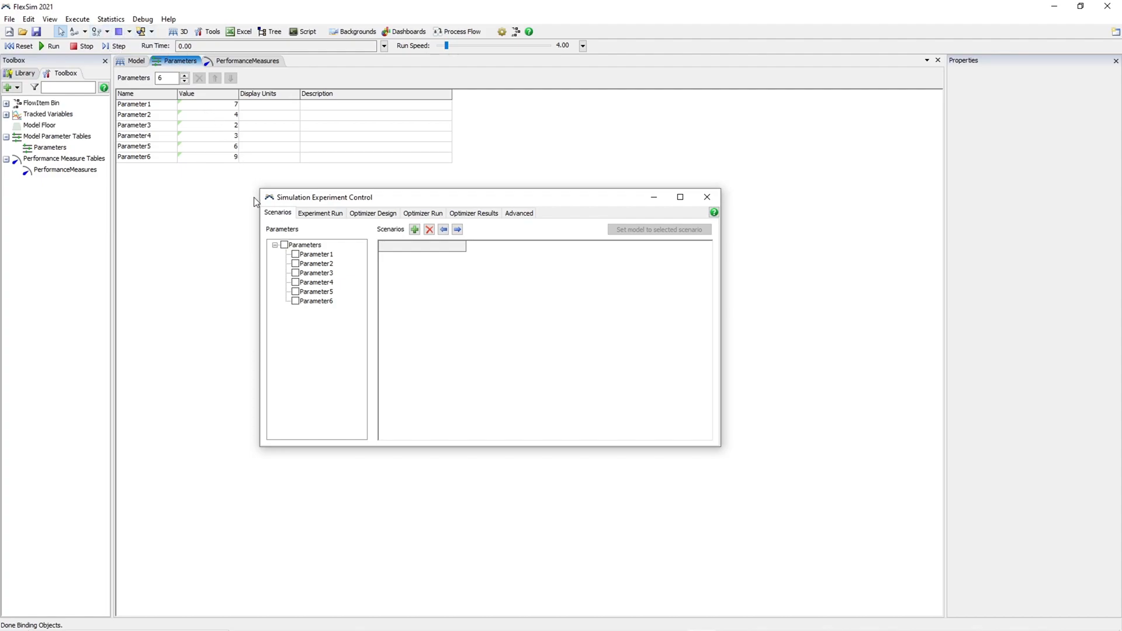
click(285, 245)
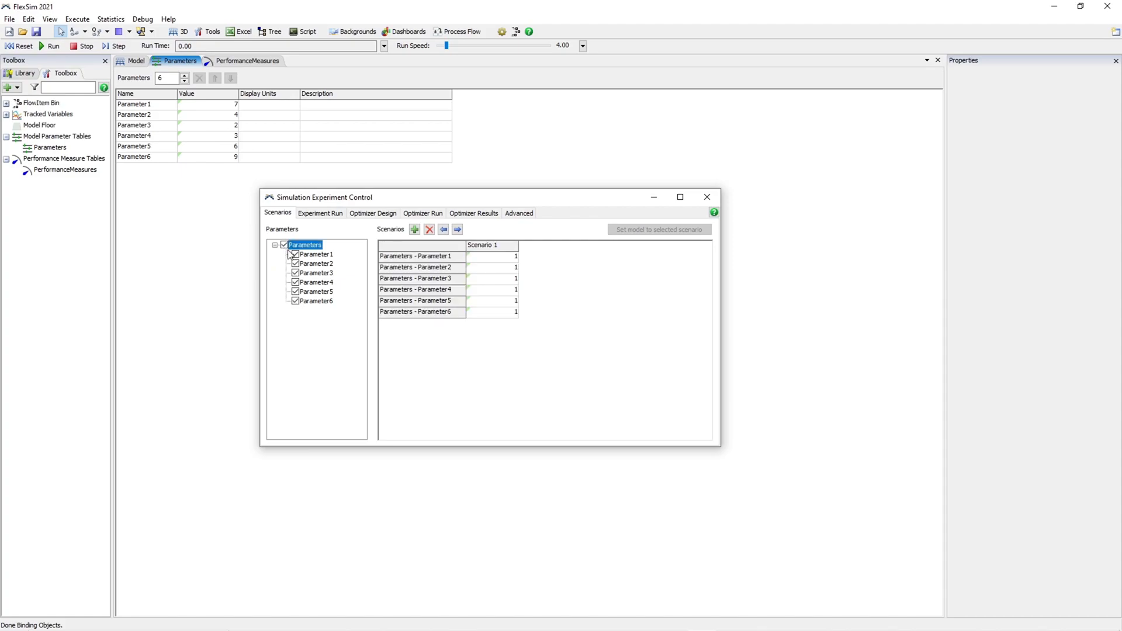
click(295, 282)
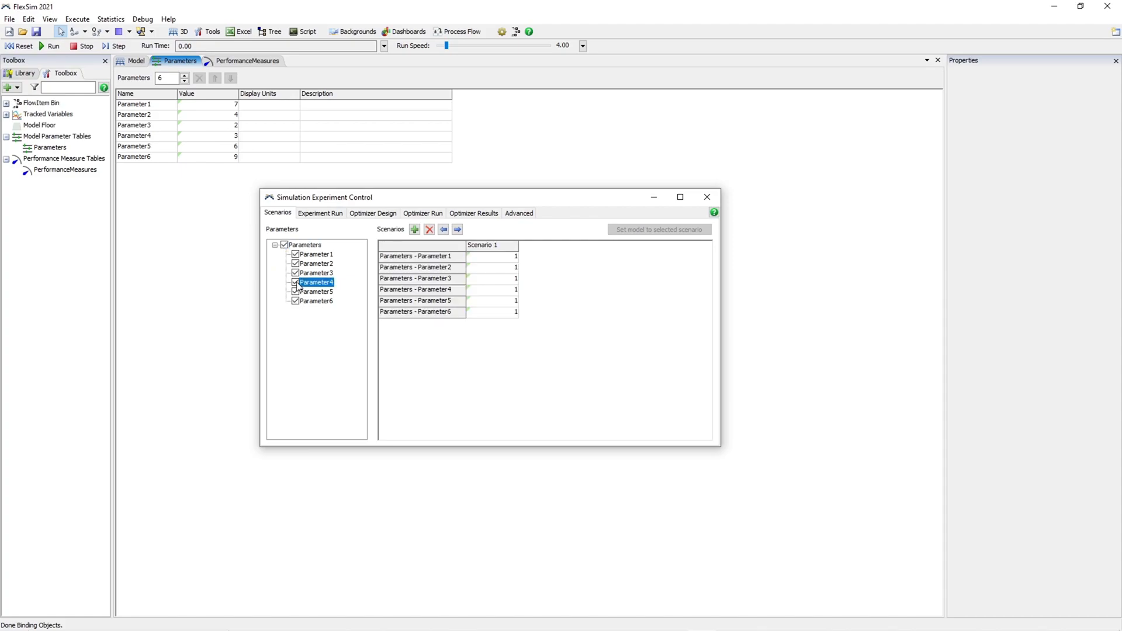
click(295, 264)
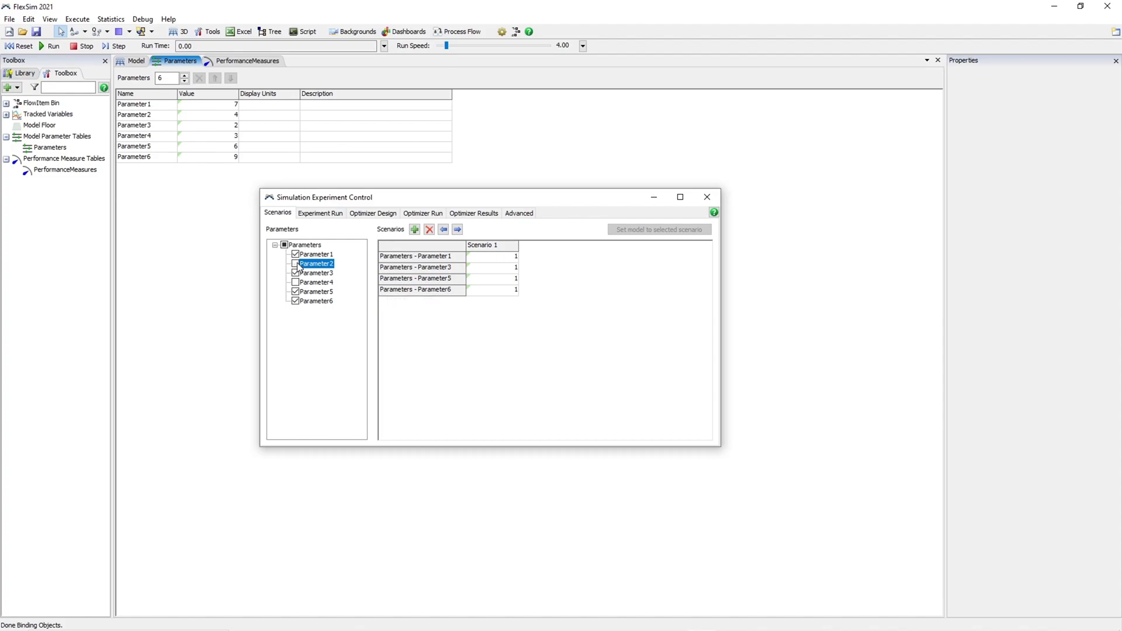
click(295, 300)
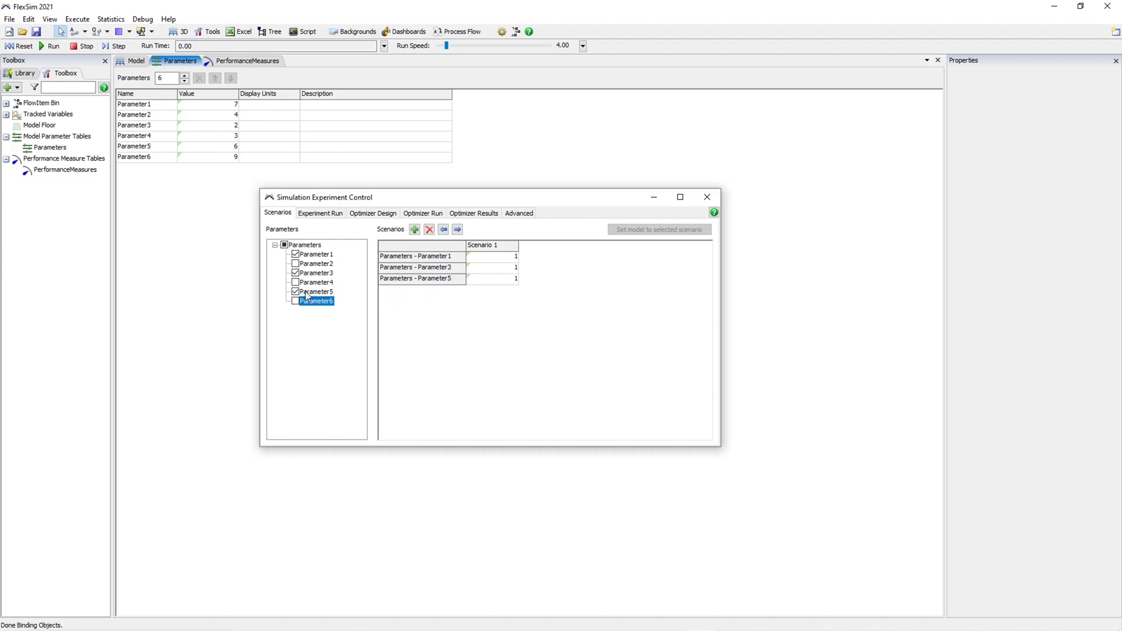
click(295, 301)
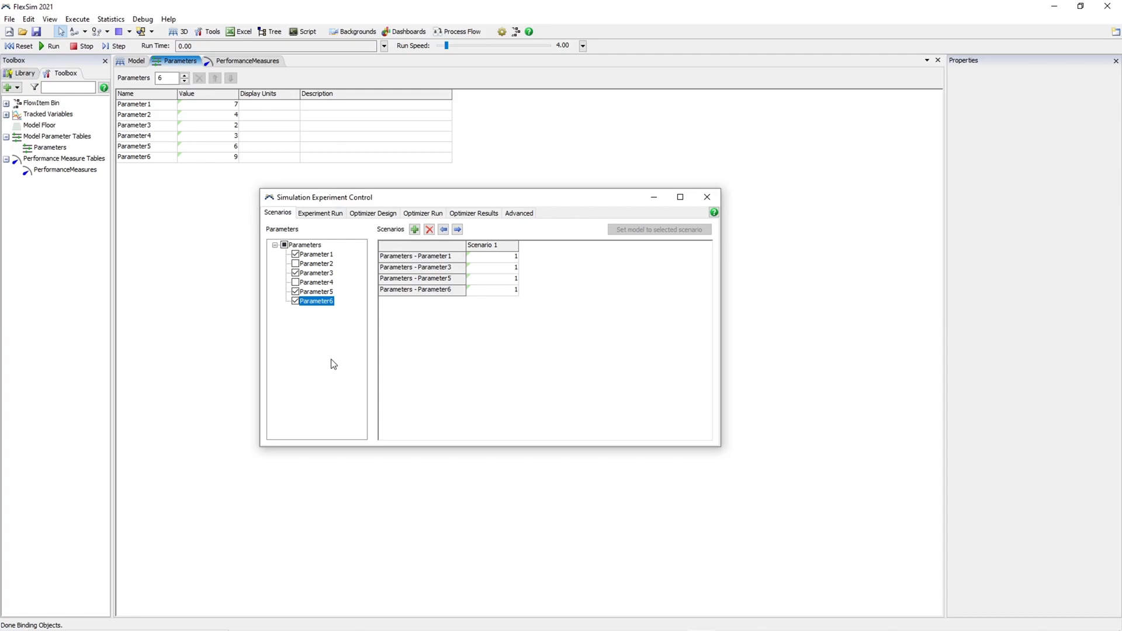
click(706, 200)
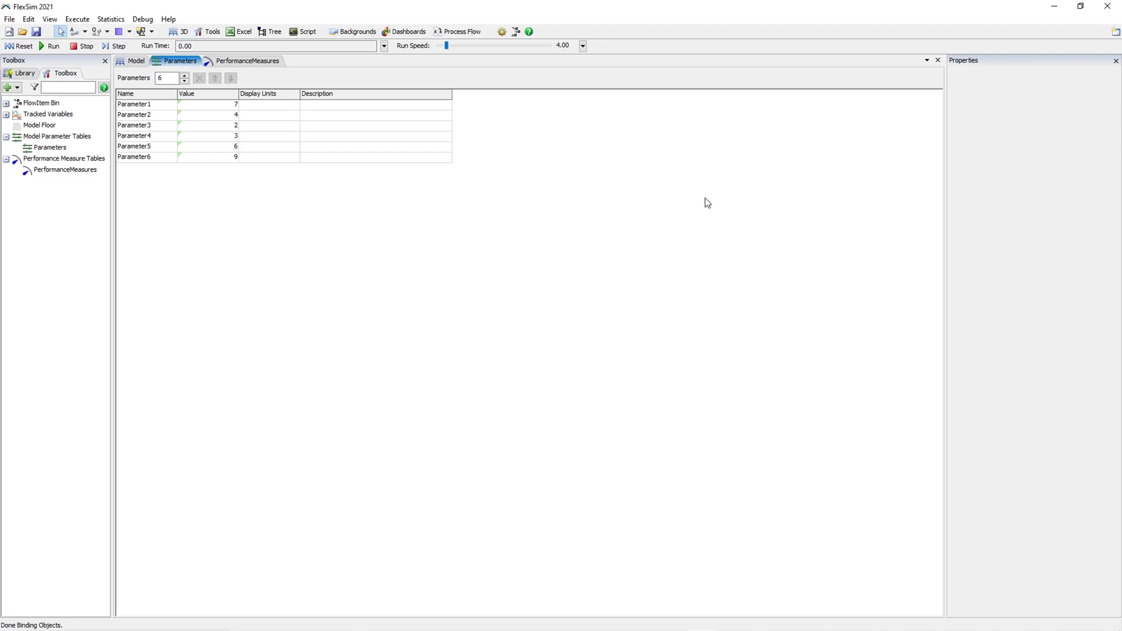
Add a parameter table dashboard for the Parameters table.
click(407, 32)
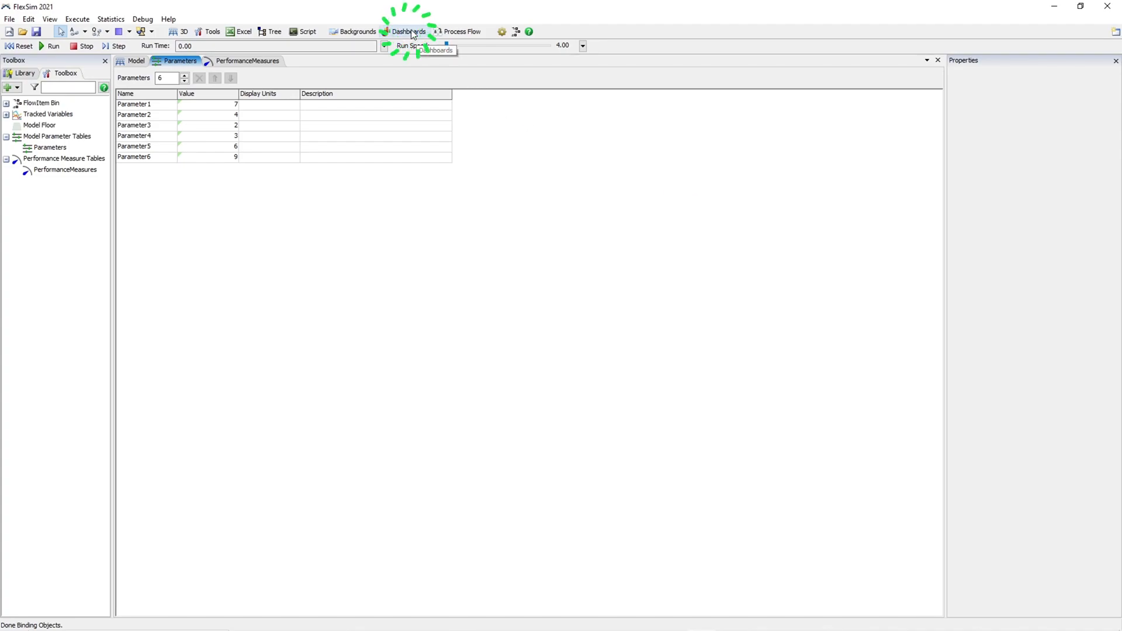
mouse_move(433, 59)
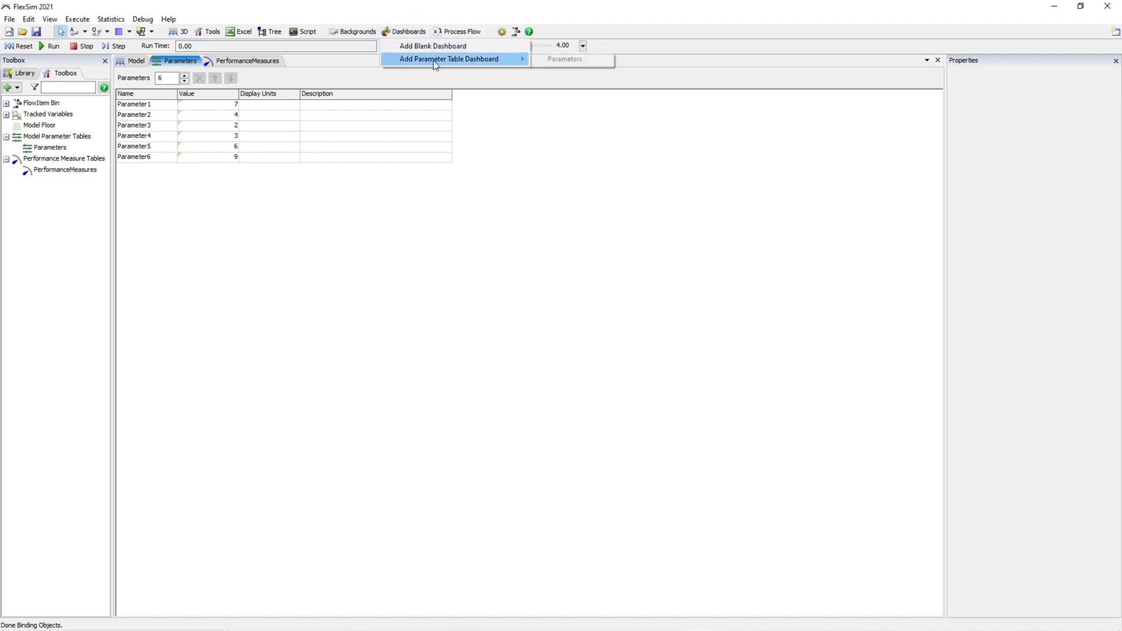
click(555, 60)
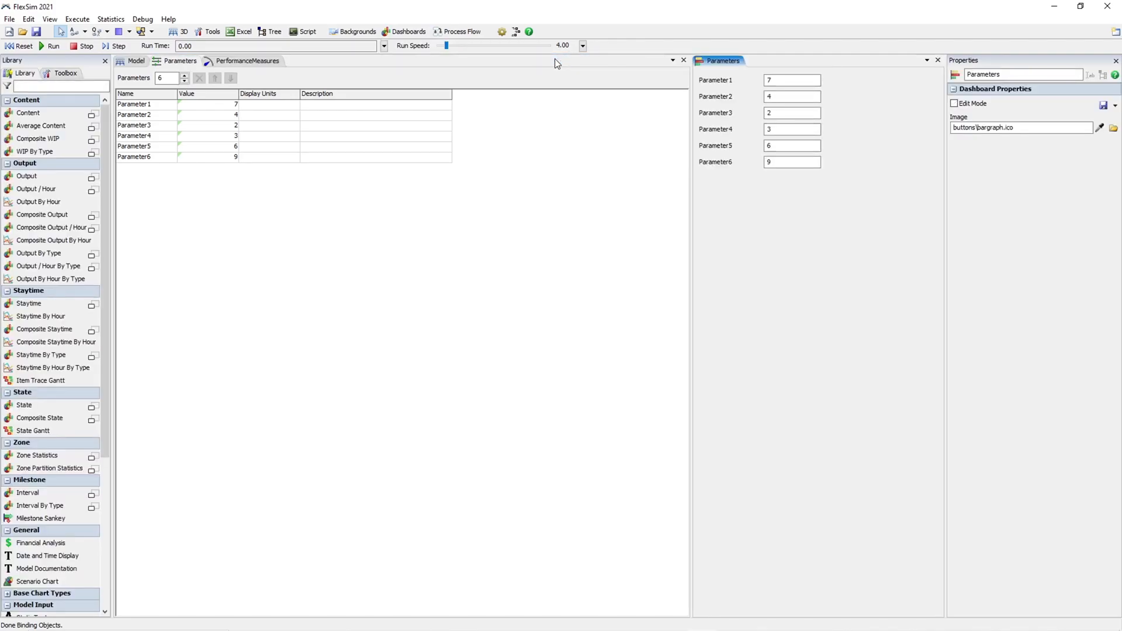
Set Parameter5 to 7 and Parameter3 to 6 in the Parameters dashboard.
click(773, 146)
key(BackSpace)
text(7)
key(shift+Tab)
key(shift+Tab)
text(6)
key(Return)
Return to the 3D model view and add an Empirical Distribution to the model.
click(135, 61)
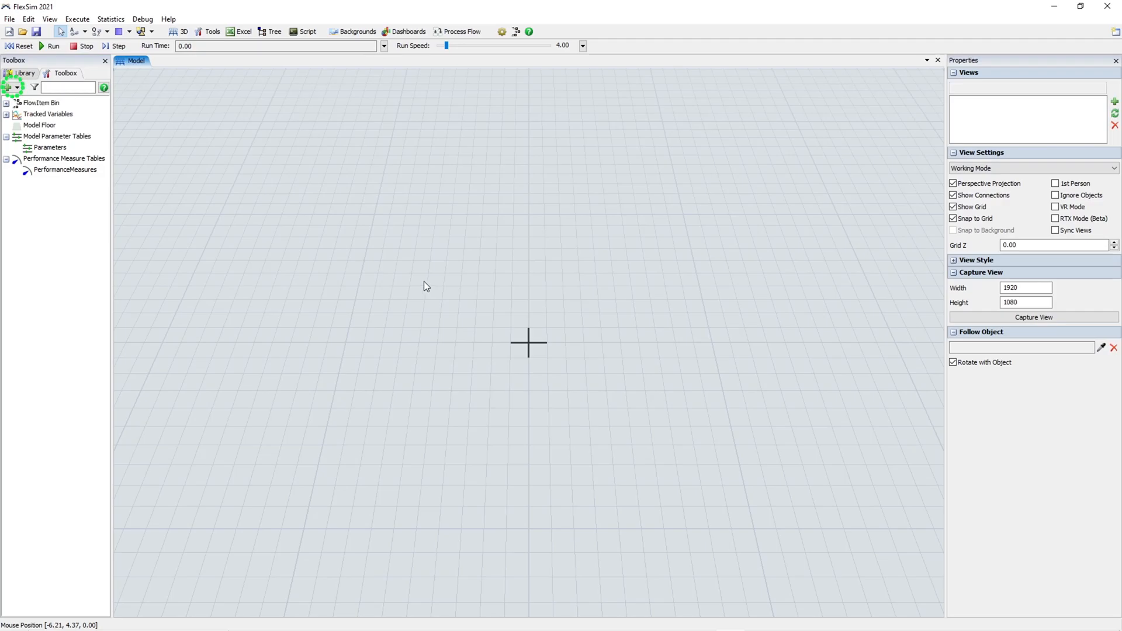
click(17, 88)
mouse_move(71, 265)
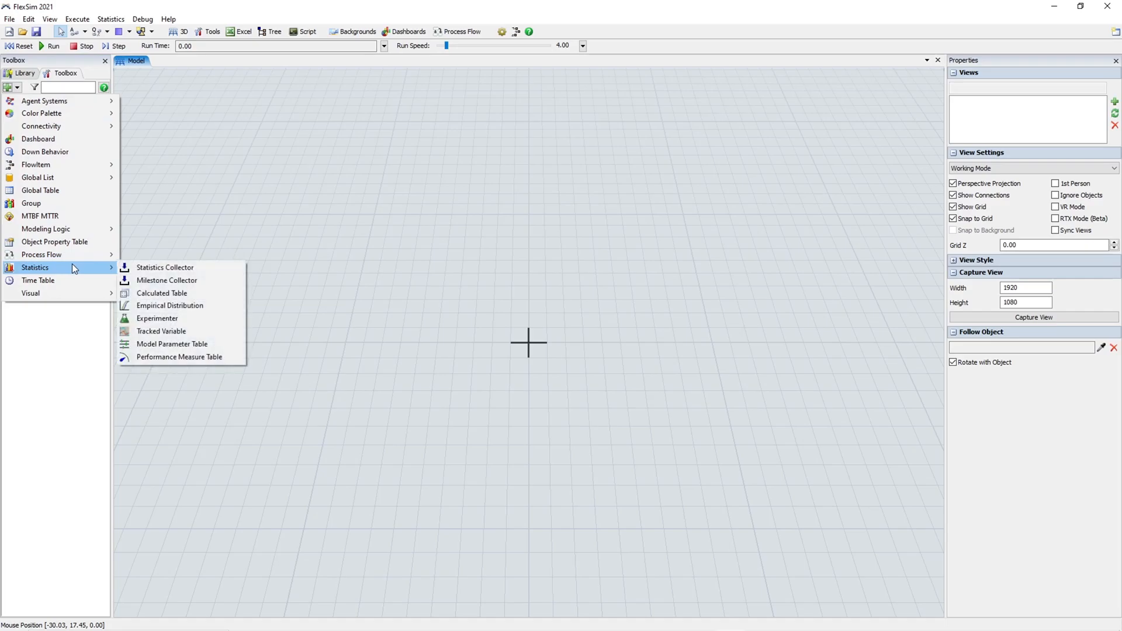
click(216, 307)
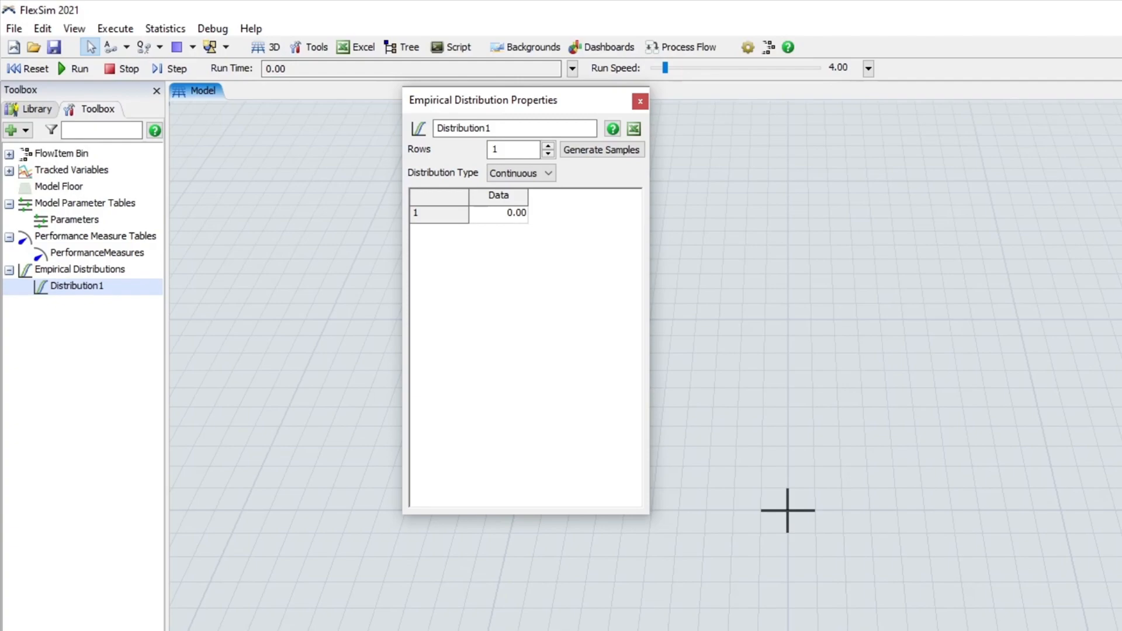
Copy the values 6, 4, 5, 7, 9, 8, 6, 9, 5 from the untitled Notepad file into Distribution1's Data column, adding rows for them.
key(alt+Tab)
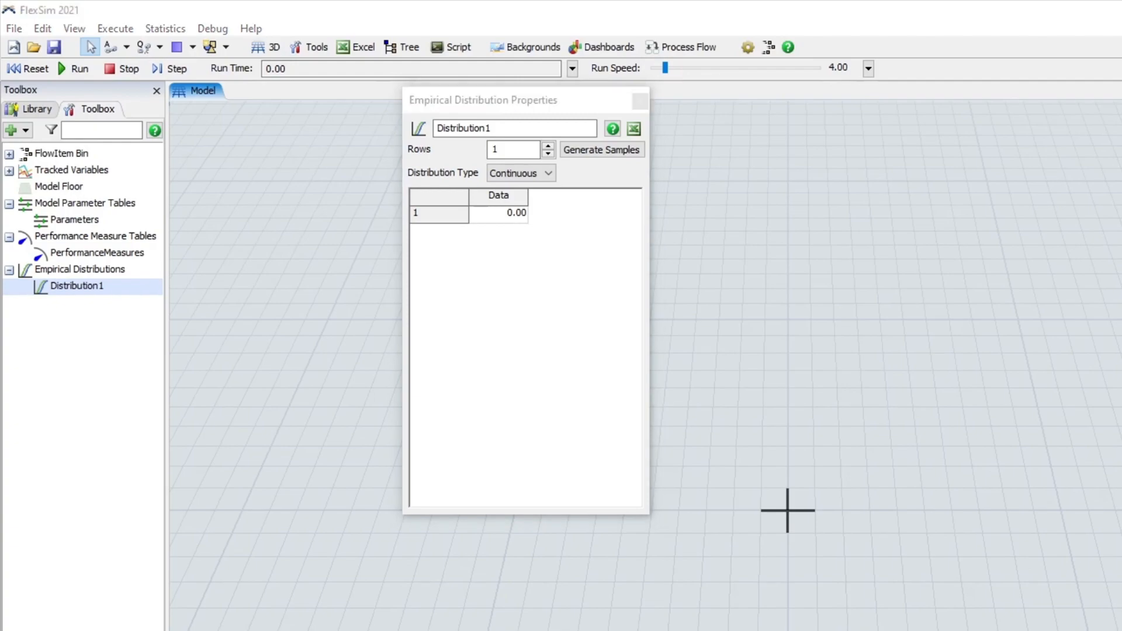
mouse_move(859, 156)
mouse_down()
mouse_move(741, 122)
mouse_move(716, 167)
mouse_move(743, 314)
mouse_up()
key(ctrl+c)
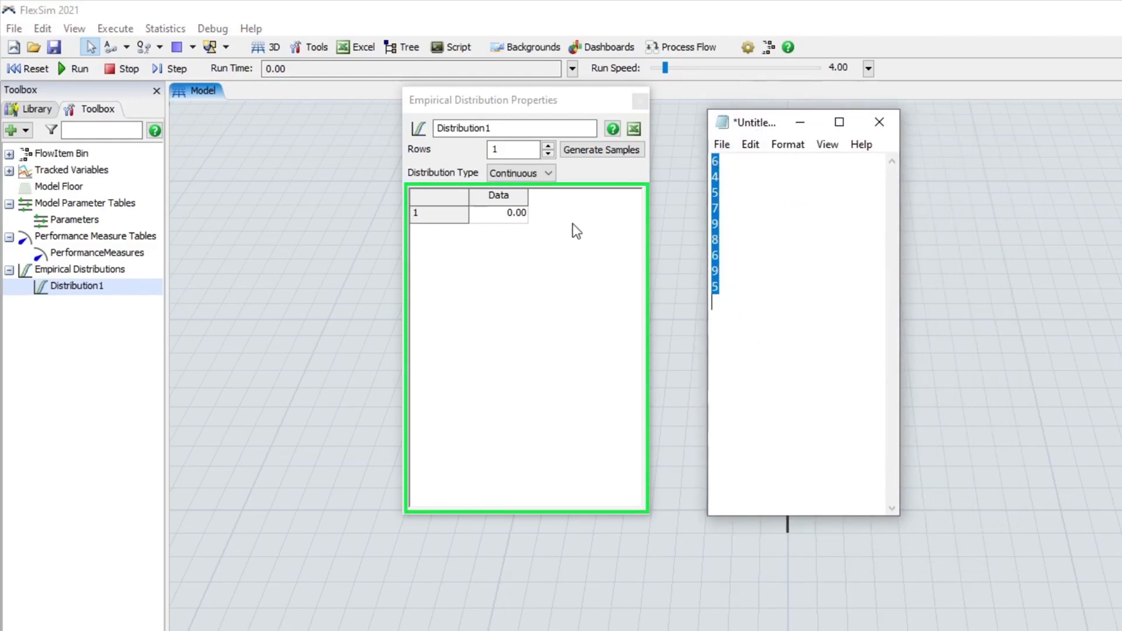
click(548, 153)
click(548, 148)
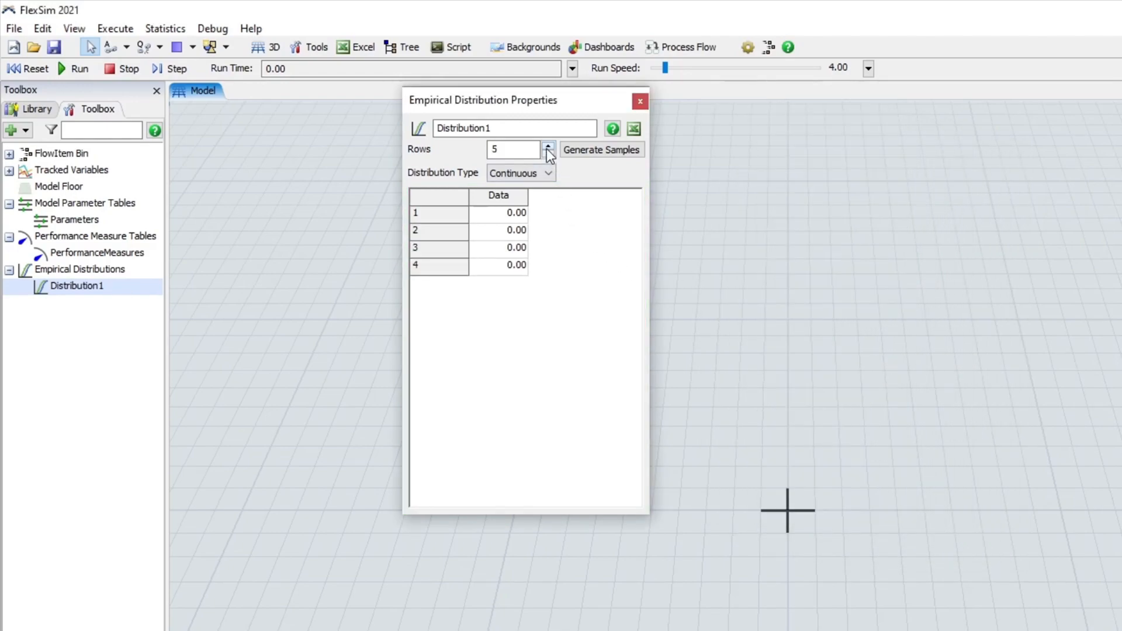
click(510, 215)
key(ctrl+v)
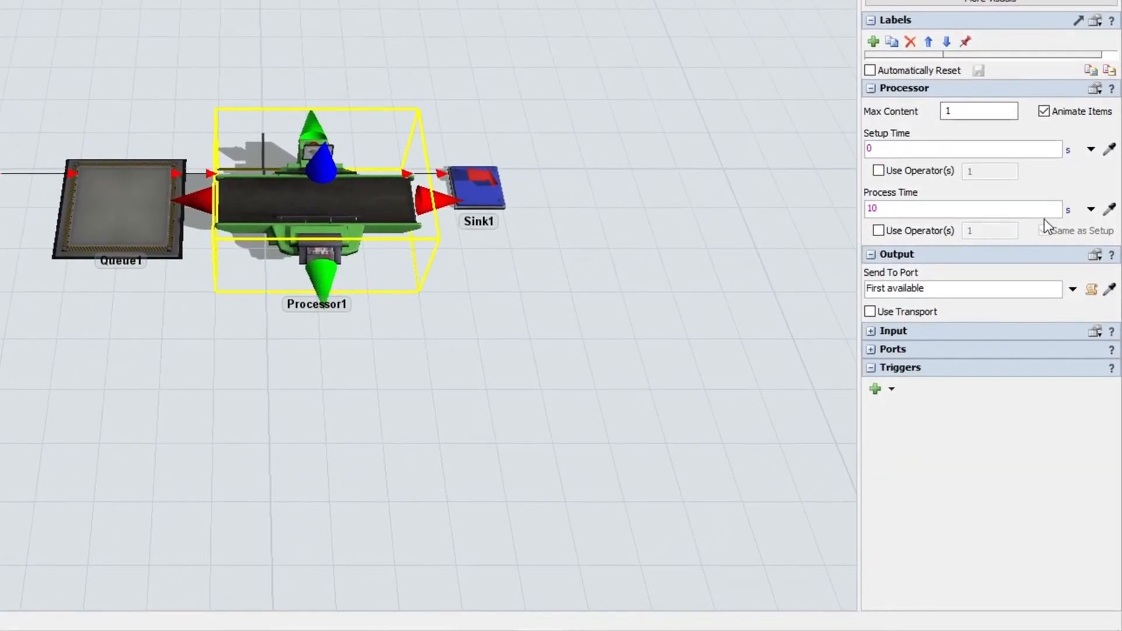
Set the Process Time of Processor1 to the Empirical statistical distribution.
click(1088, 209)
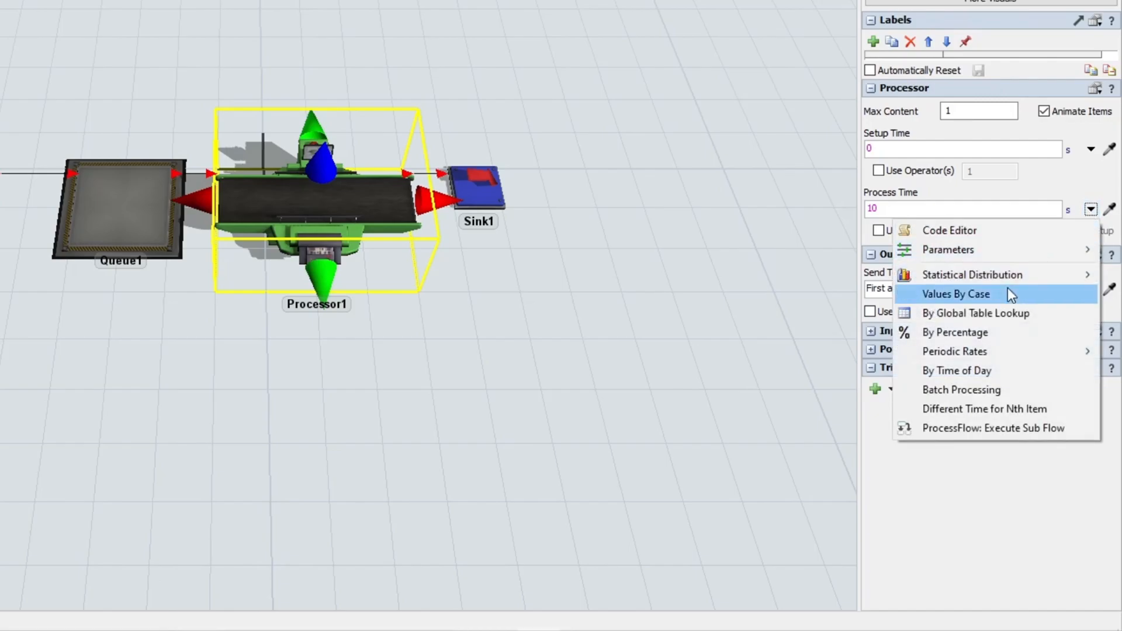
mouse_move(994, 276)
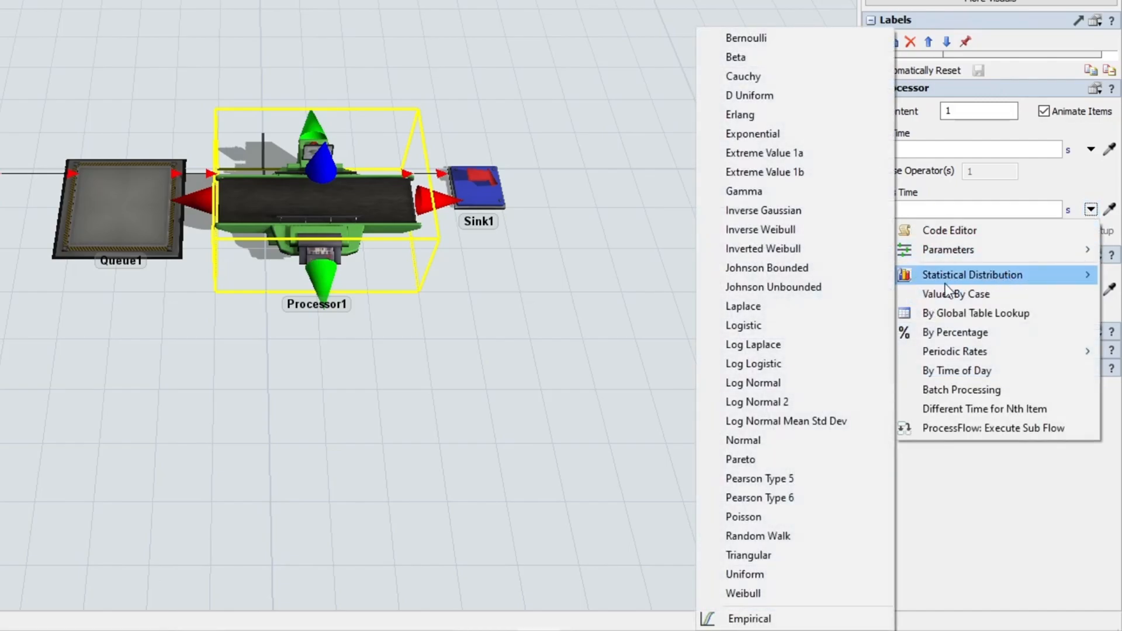
click(790, 619)
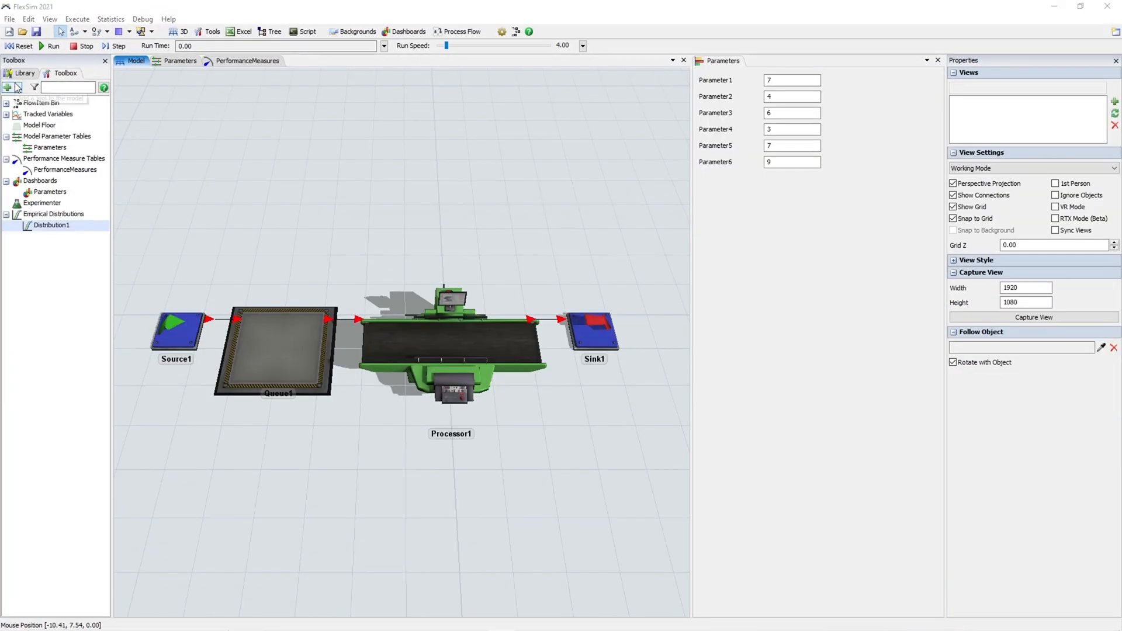
Add a Web Page connectivity tool to the model.
click(11, 87)
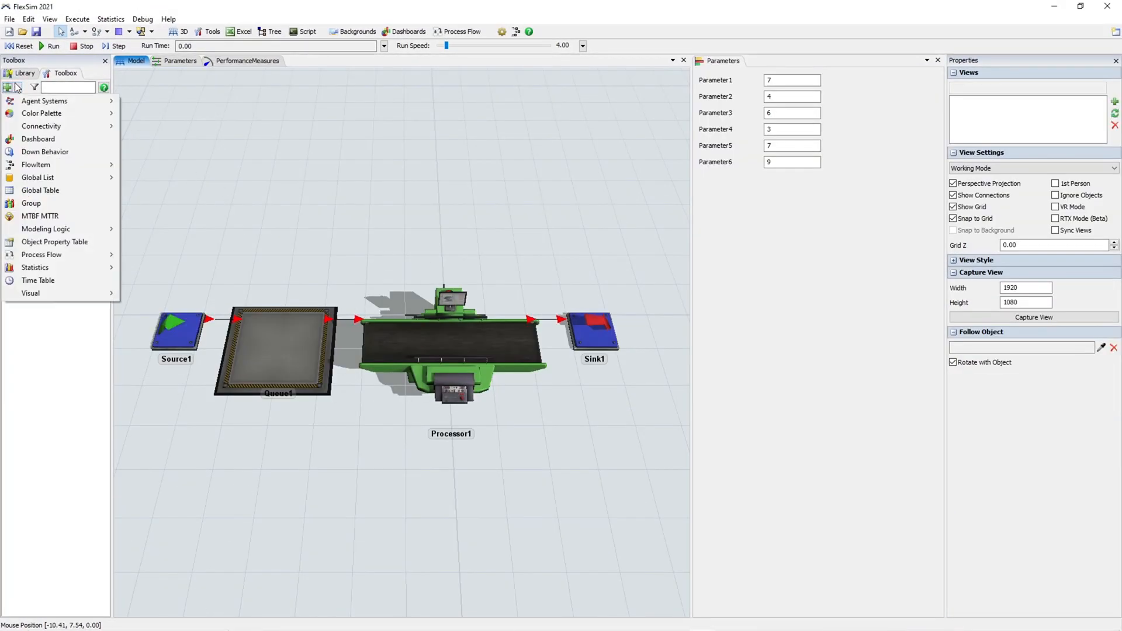
mouse_move(59, 126)
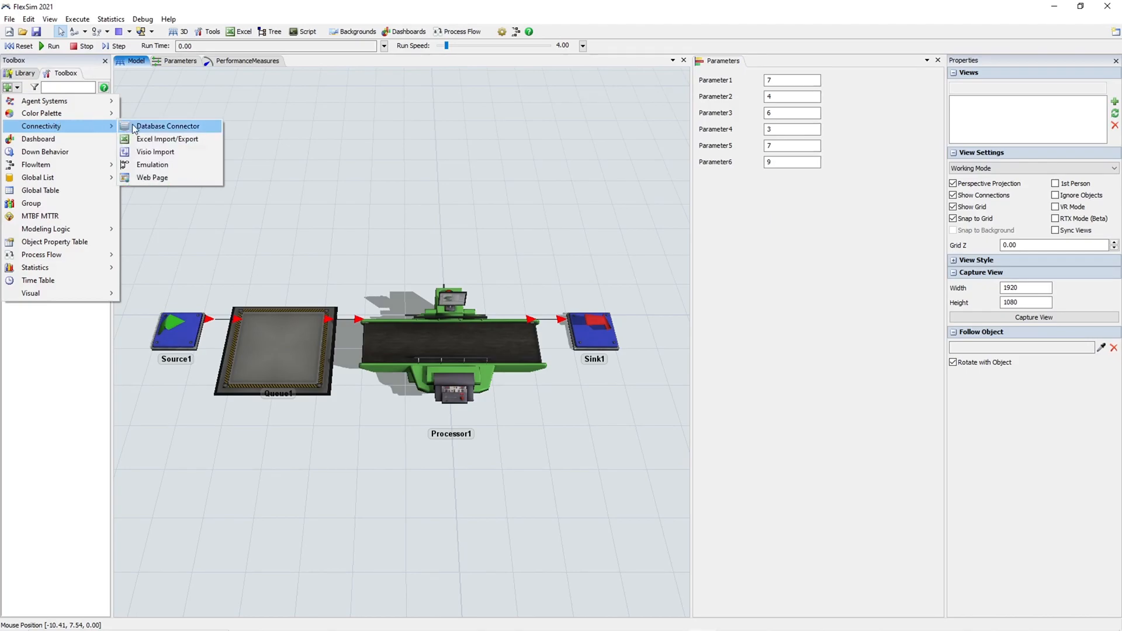
click(181, 177)
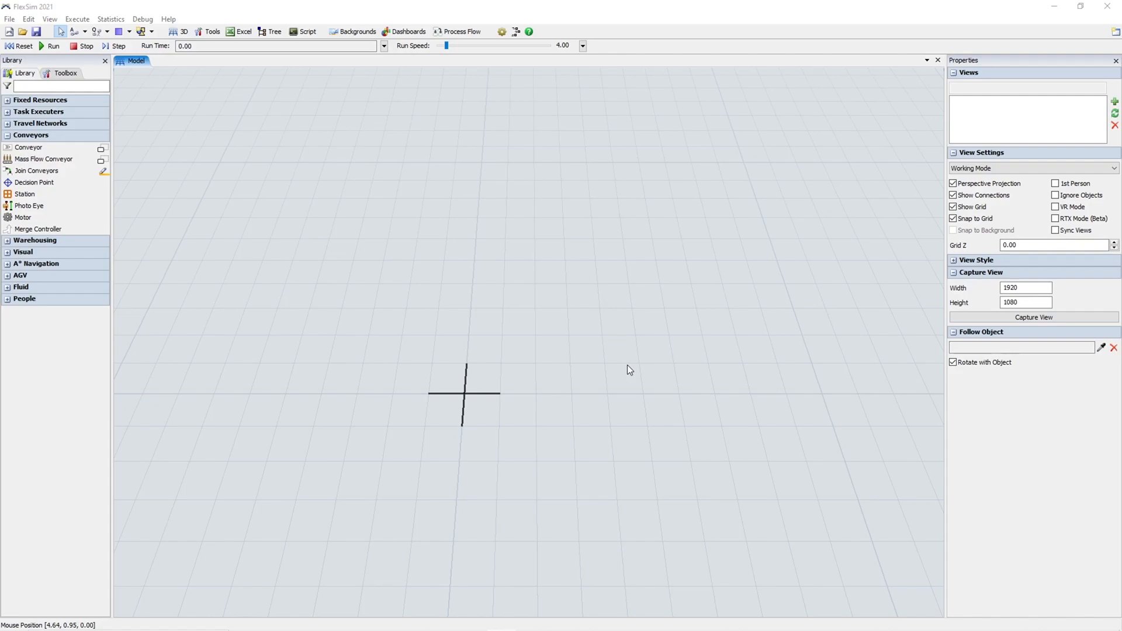
Draw a straight mass flow conveyor about 5.94 m long just above the model's origin.
click(101, 159)
click(151, 175)
drag(421, 348, 623, 351)
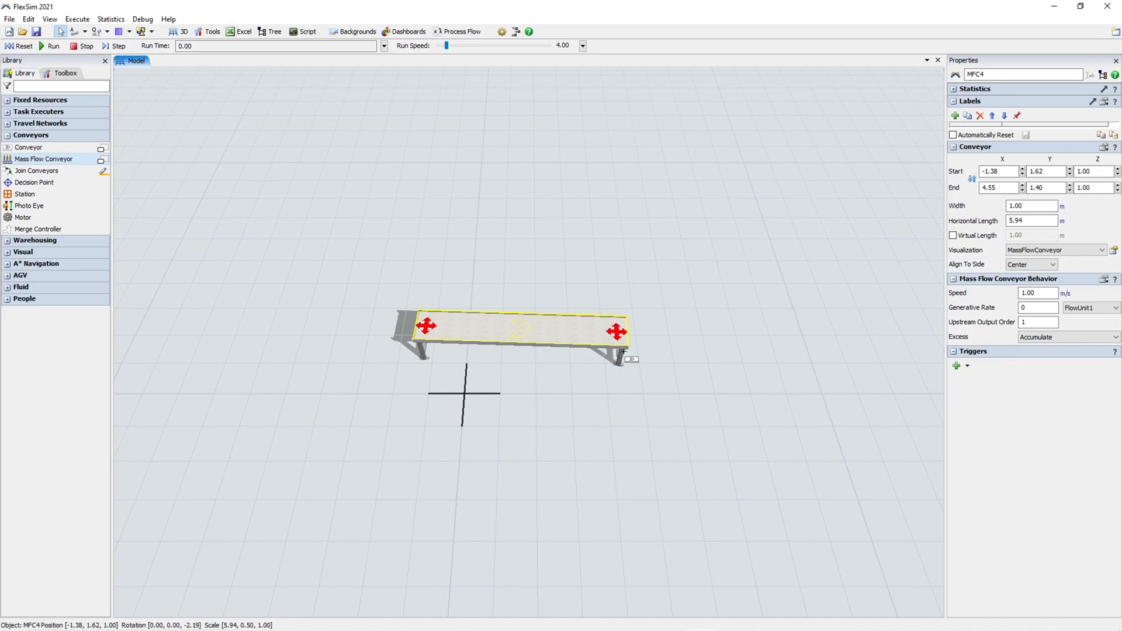
Draw a curved mass flow conveyor with a radius of about 5.73 m and a -90° sweep beyond the straight one.
click(103, 162)
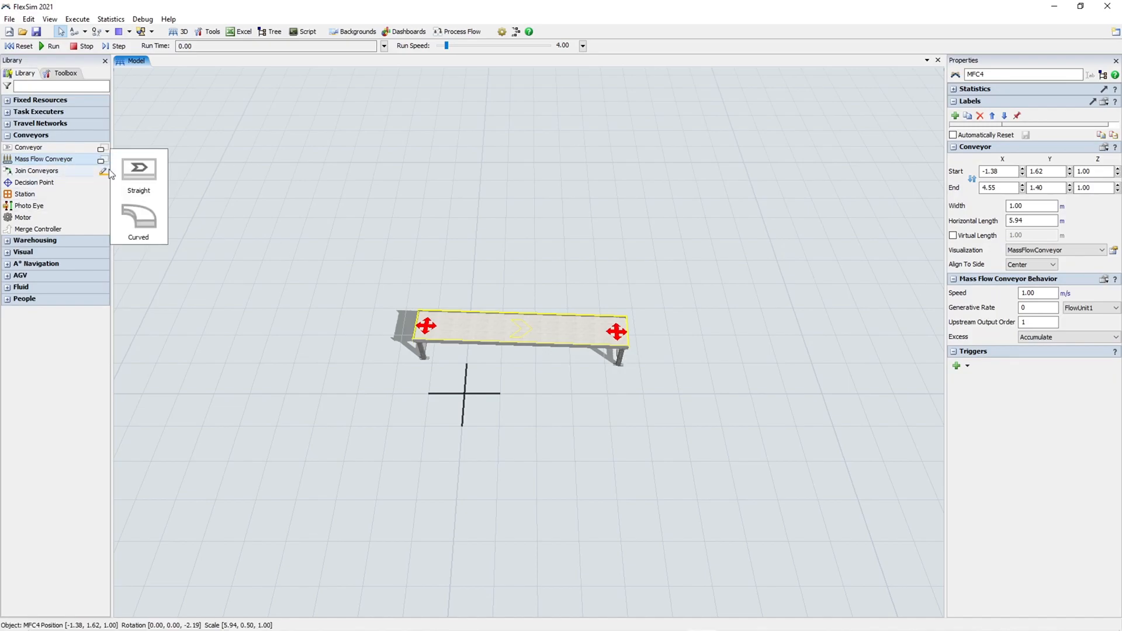
click(145, 228)
mouse_move(581, 248)
mouse_down()
mouse_move(721, 313)
mouse_move(797, 370)
mouse_move(801, 398)
mouse_up()
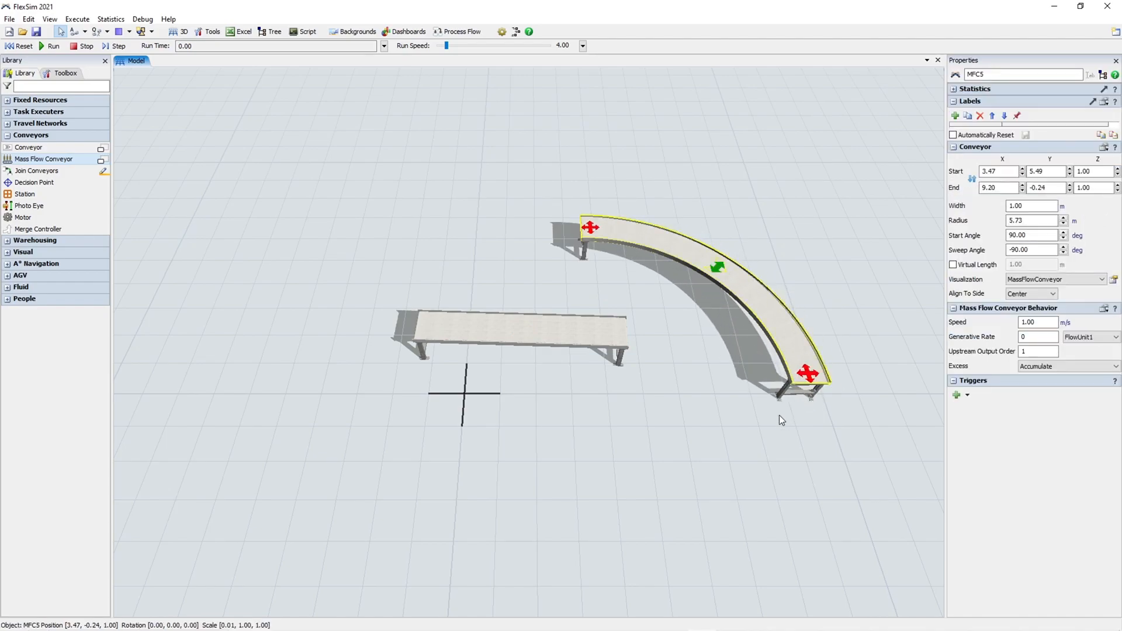
click(779, 416)
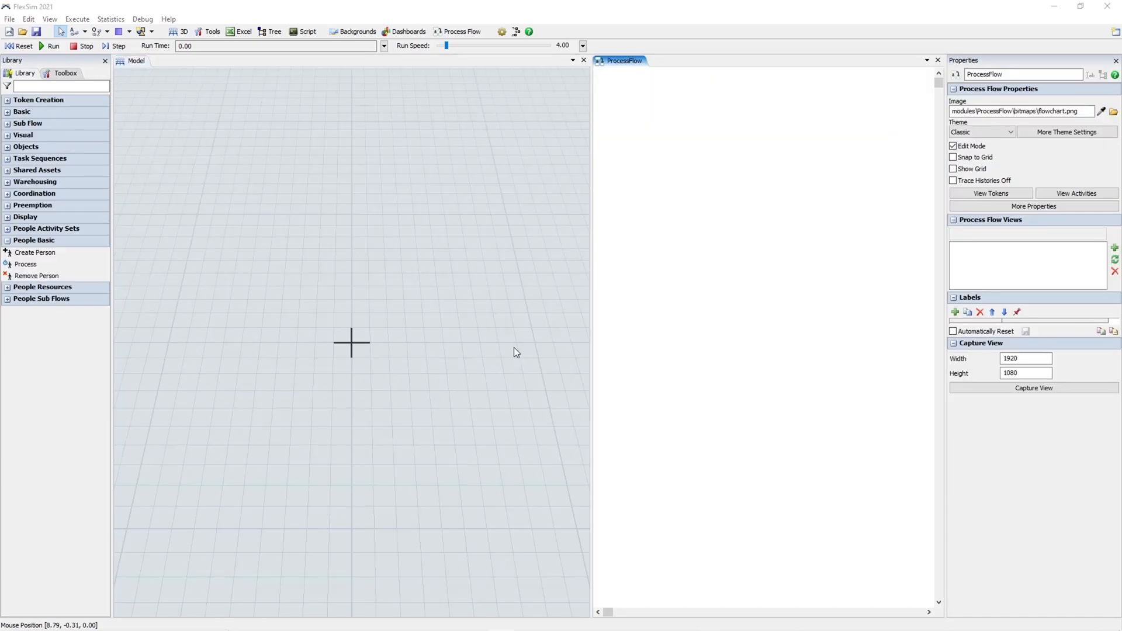
Add a Remove Person activity to the empty process flow.
drag(73, 274, 709, 171)
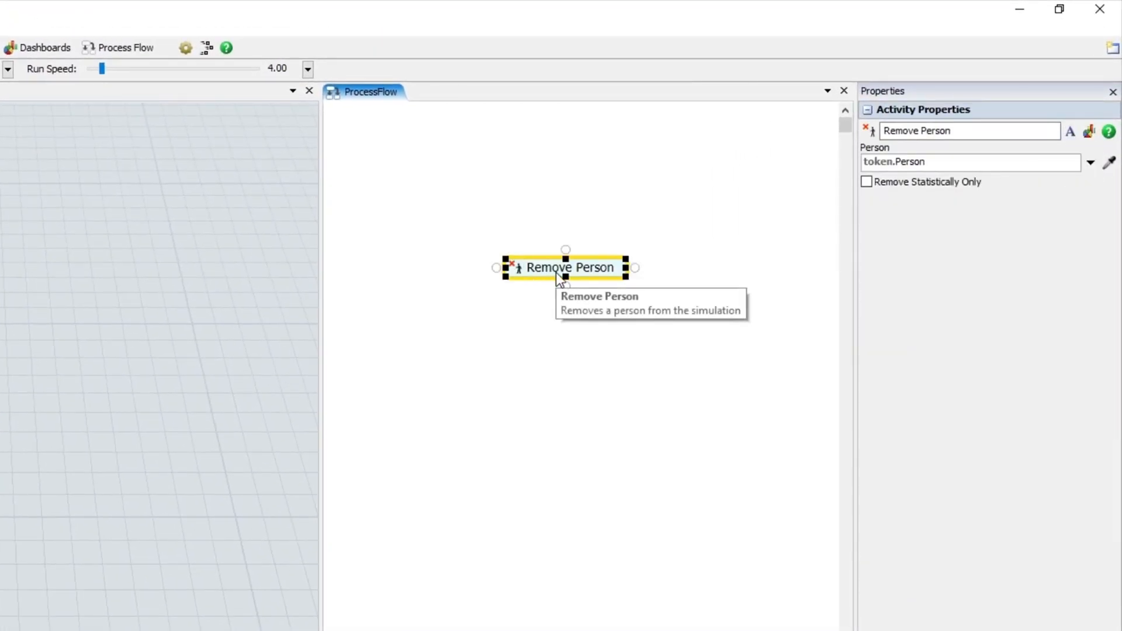
double_click(549, 268)
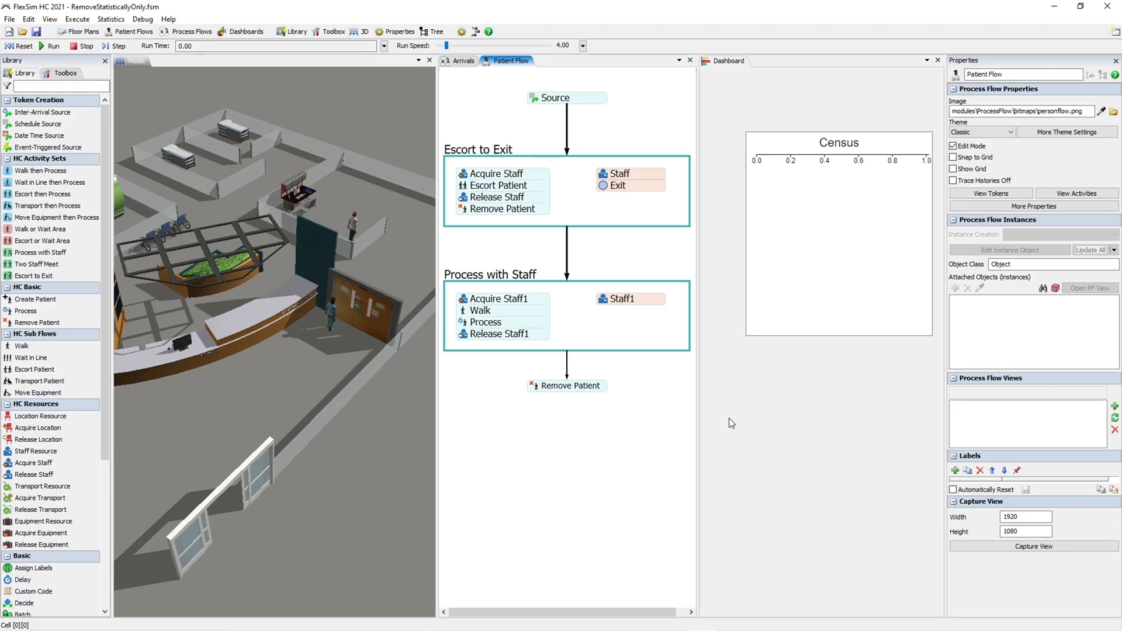
Reset and run the RemoveStatisticallyOnly patient flow model.
click(23, 47)
click(49, 46)
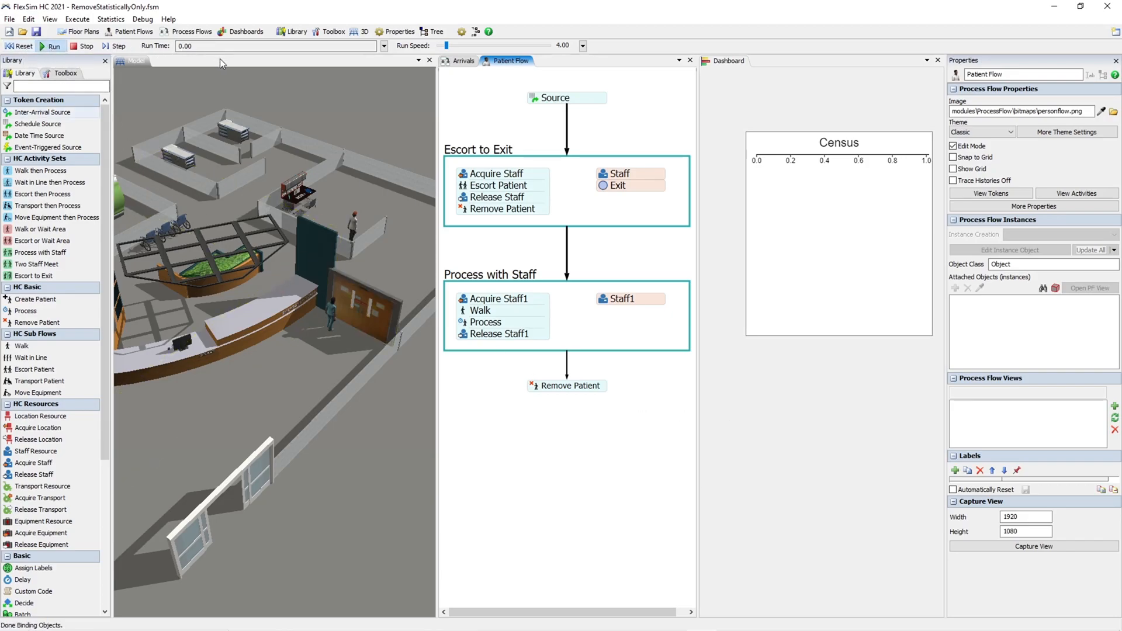